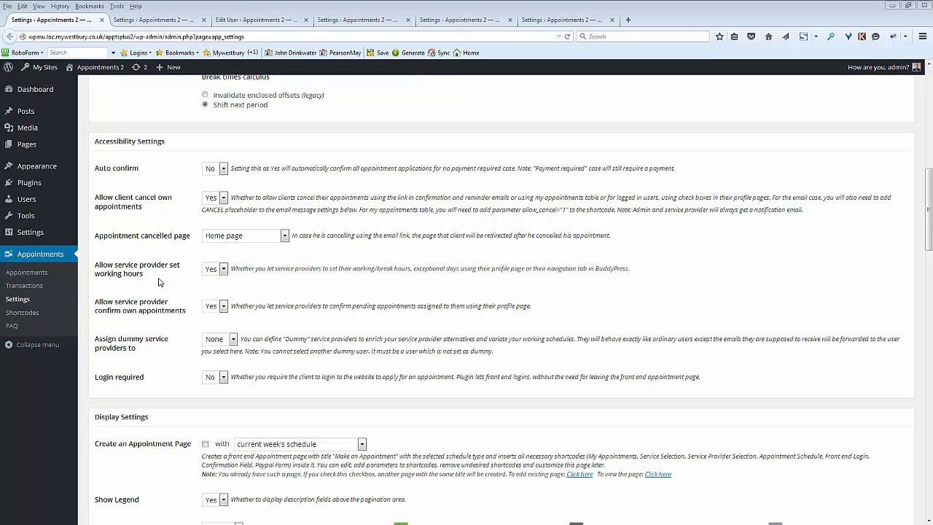
- Examine the setting that lets service providers set their working hours and the Paddings entry in the add-ons list
{"action": "left_click_drag", "start_coordinate": [136, 275], "coordinate": [91, 271]}
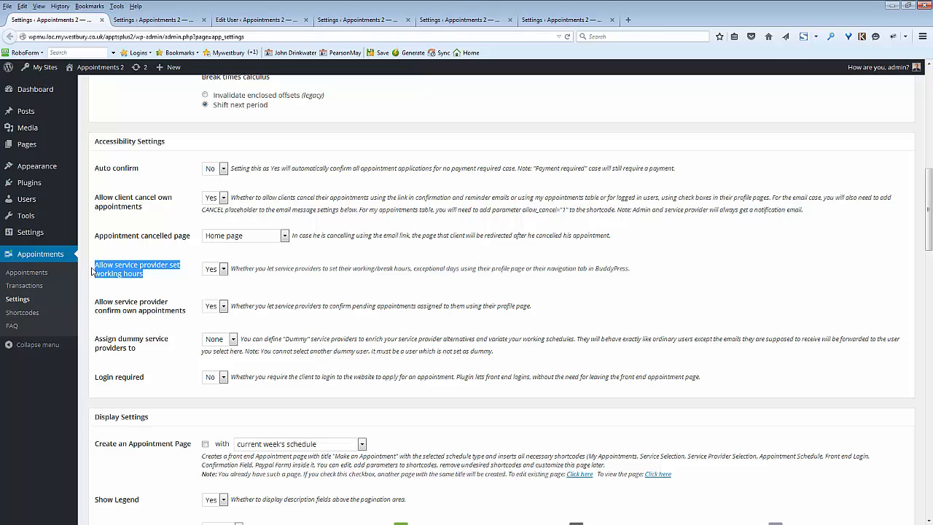
{"action": "left_click", "coordinate": [197, 272]}
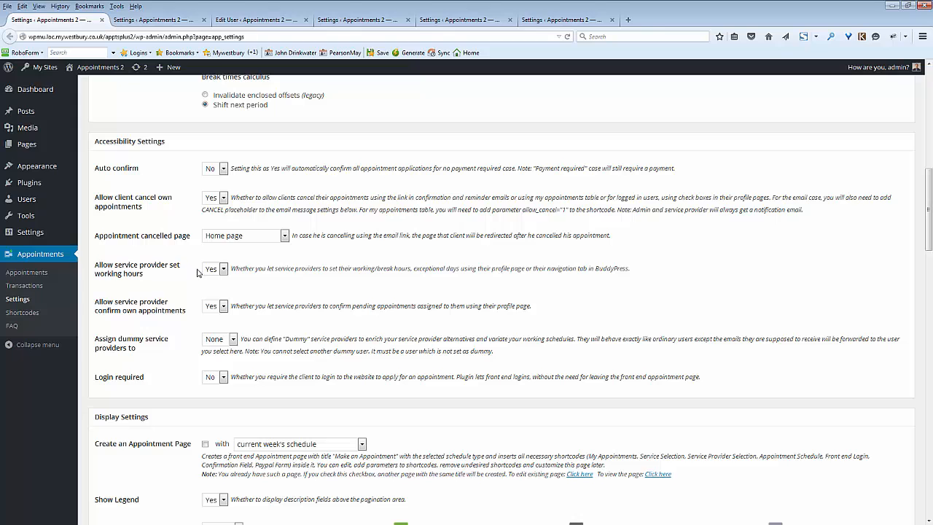
{"action": "left_click", "coordinate": [133, 22]}
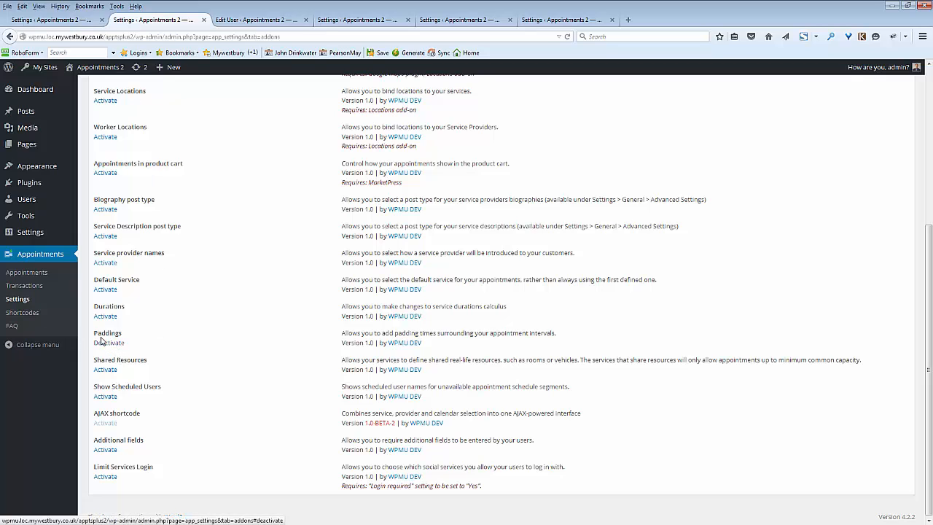
{"action": "left_click_drag", "start_coordinate": [92, 336], "coordinate": [126, 337]}
- Review the service provider's appointments, working hours and break hours in their user profile
{"action": "left_click", "coordinate": [225, 22]}
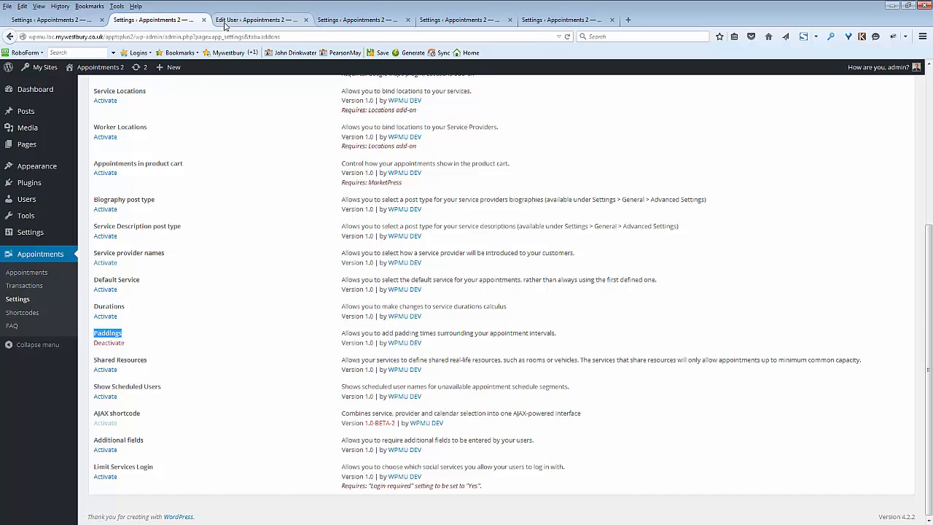
{"action": "scroll", "coordinate": [149, 183], "scroll_direction": "up", "scroll_amount": 5}
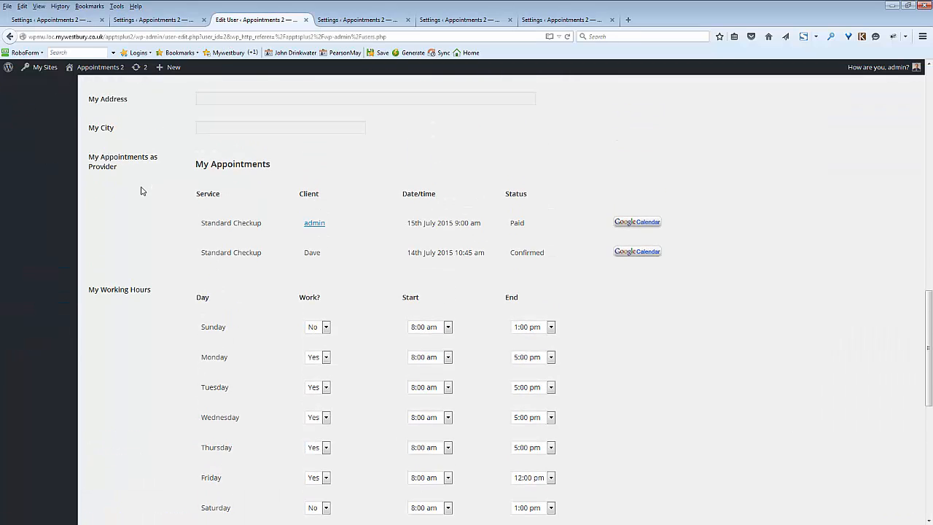
{"action": "scroll", "coordinate": [152, 182], "scroll_direction": "down", "scroll_amount": 3}
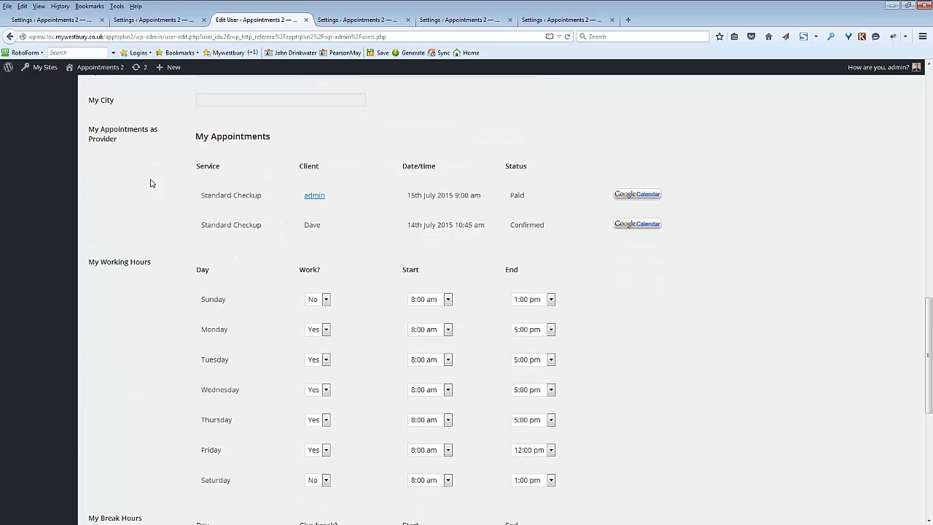
{"action": "scroll", "coordinate": [151, 183], "scroll_direction": "down", "scroll_amount": 3}
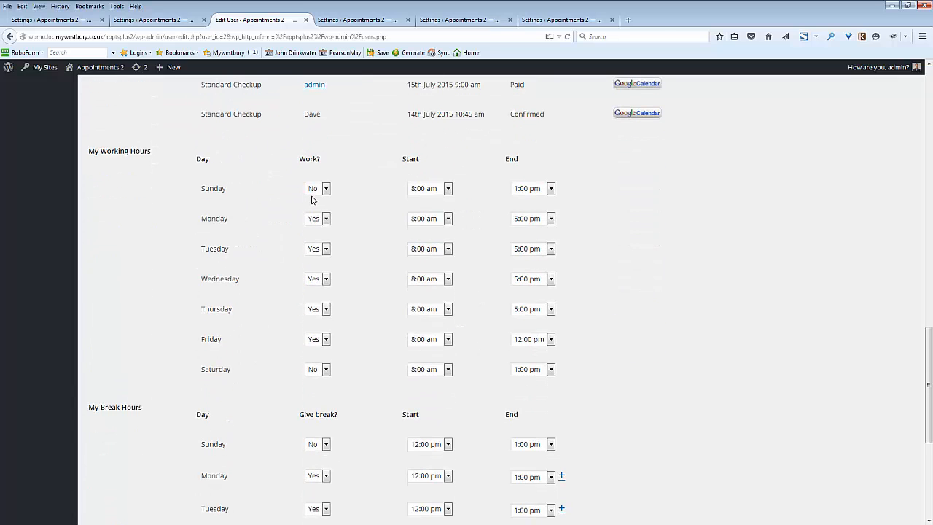
{"action": "scroll", "coordinate": [161, 230], "scroll_direction": "down", "scroll_amount": 5}
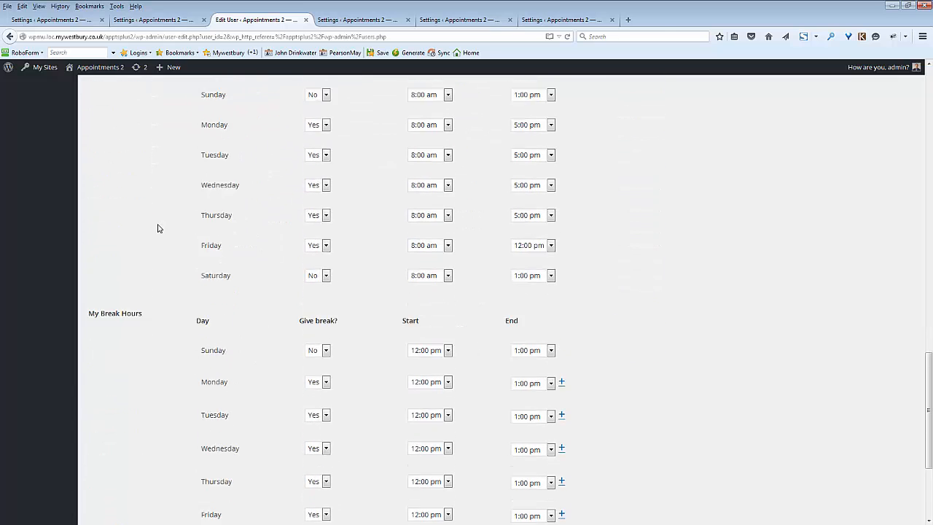
{"action": "scroll", "coordinate": [161, 231], "scroll_direction": "down", "scroll_amount": 1}
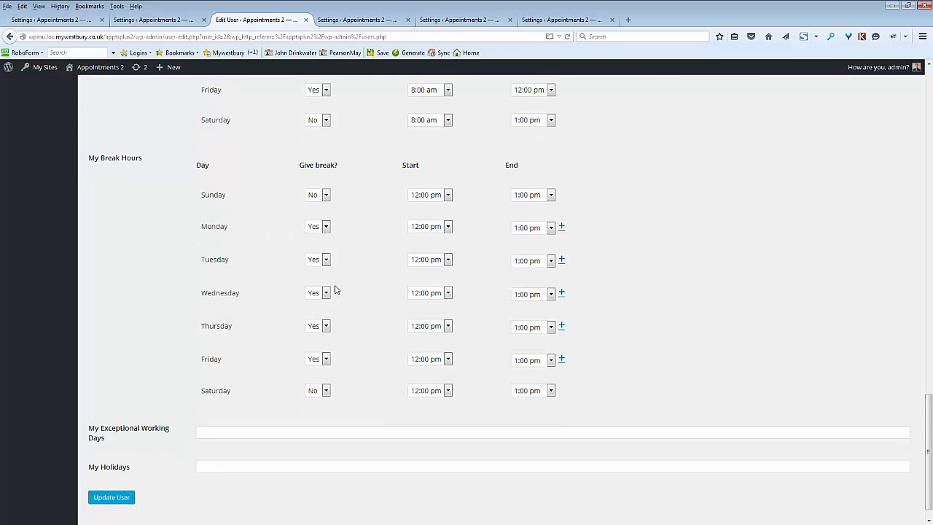
{"action": "scroll", "coordinate": [122, 295], "scroll_direction": "up", "scroll_amount": 4}
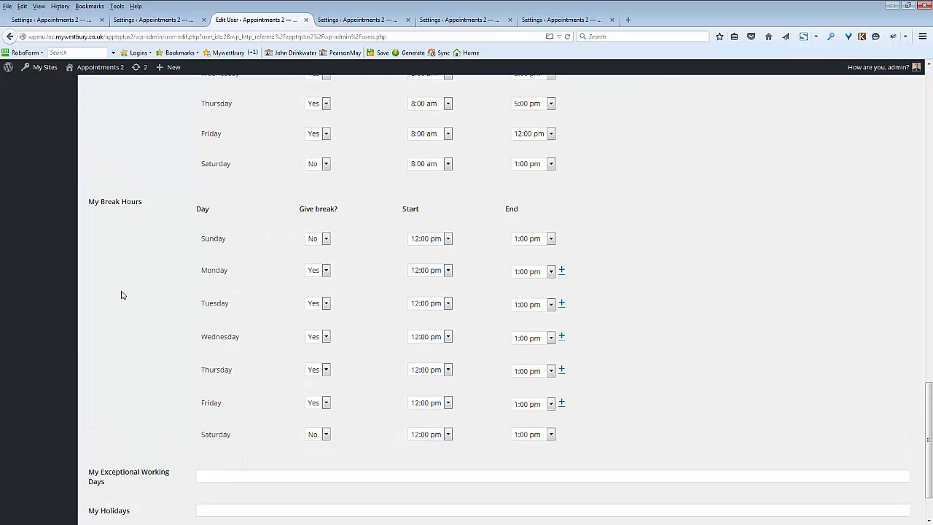
{"action": "scroll", "coordinate": [121, 294], "scroll_direction": "up", "scroll_amount": 3}
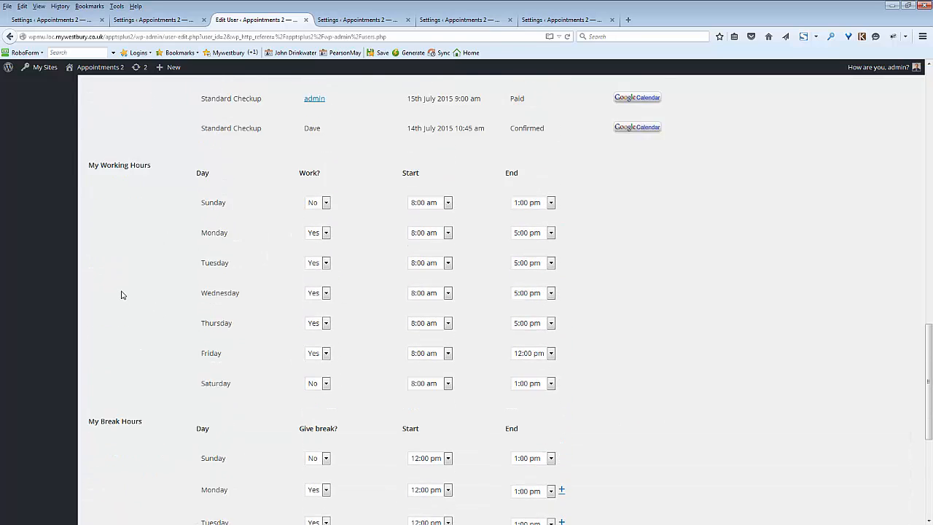
- Set the first service provider's padding times to 10 before and 15 after, and expand the second provider's padding options
{"action": "left_click", "coordinate": [335, 21]}
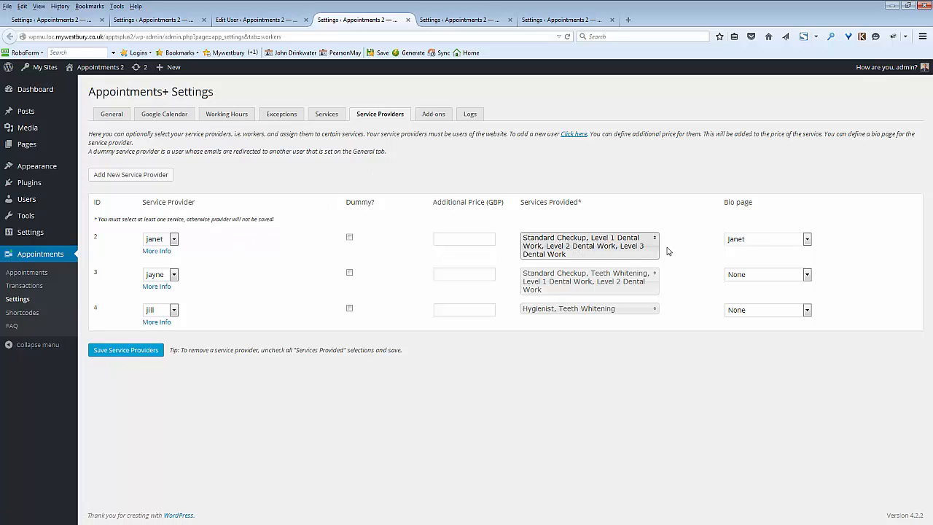
{"action": "left_click", "coordinate": [149, 254]}
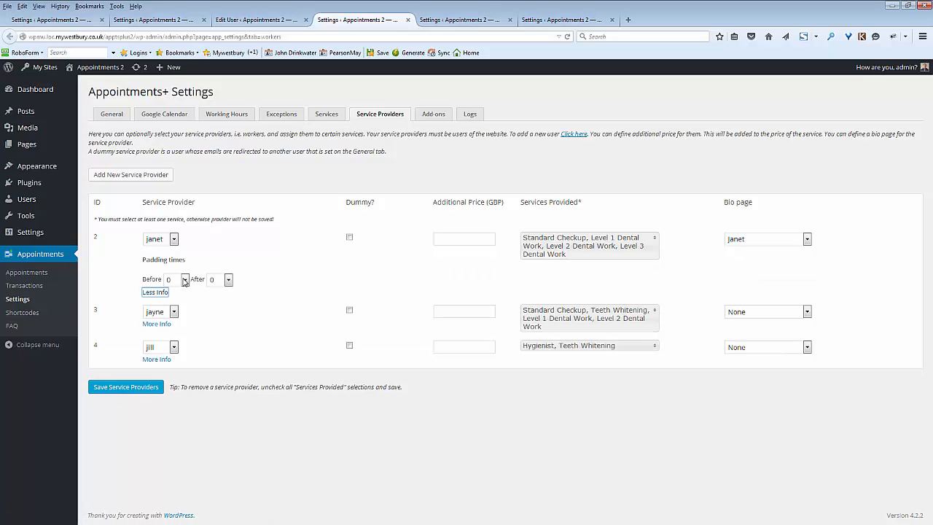
{"action": "left_click", "coordinate": [185, 281]}
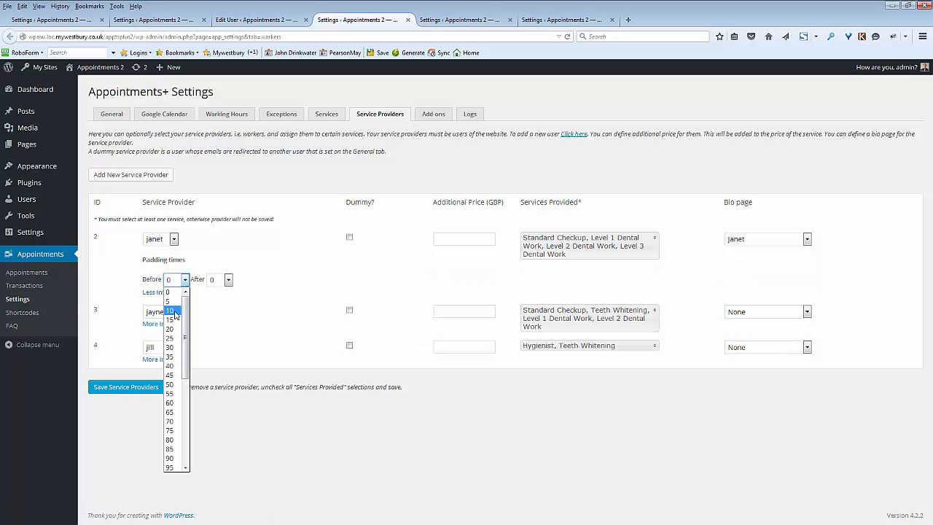
{"action": "left_click", "coordinate": [173, 308]}
{"action": "left_click", "coordinate": [228, 279]}
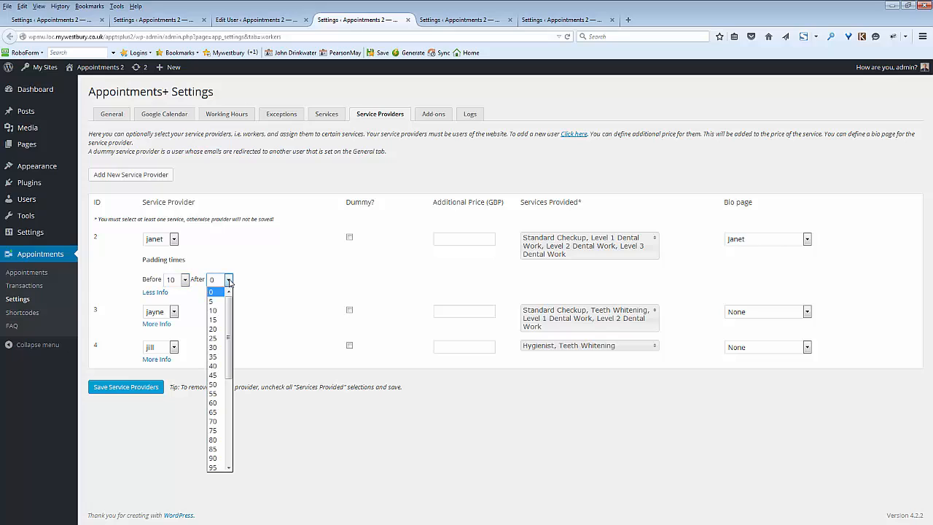
{"action": "left_click", "coordinate": [222, 324]}
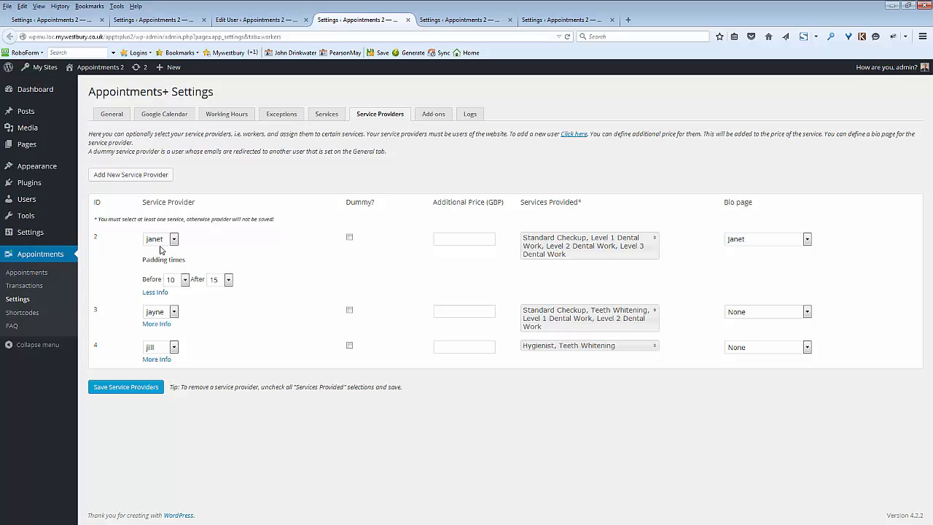
{"action": "left_click", "coordinate": [164, 325]}
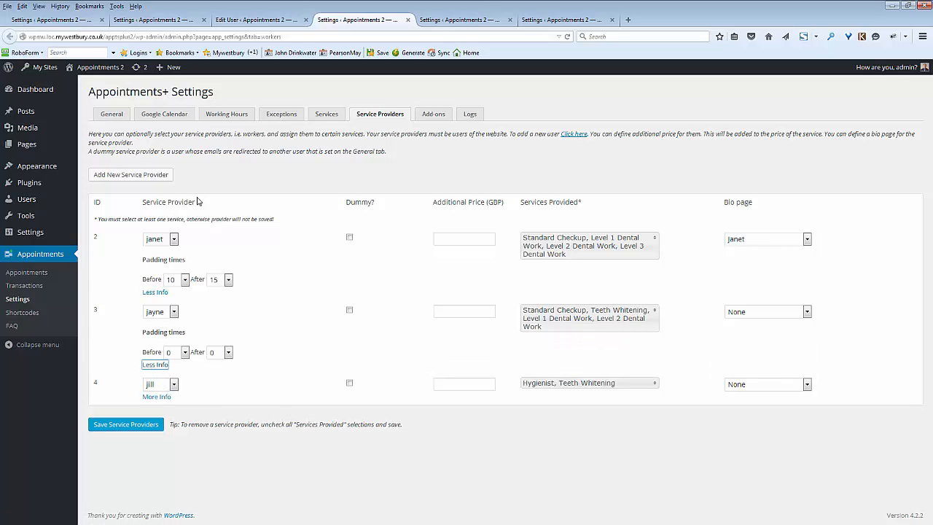
- Set the Standard Checkup service's padding times to 15 before and 15 after, and expand the Hygienist service's padding options
{"action": "left_click", "coordinate": [434, 20]}
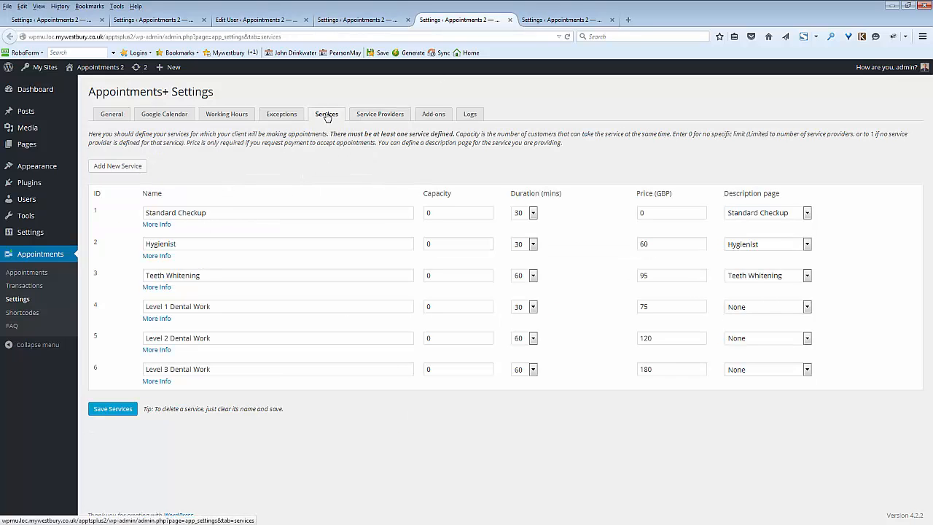
{"action": "left_click", "coordinate": [150, 227]}
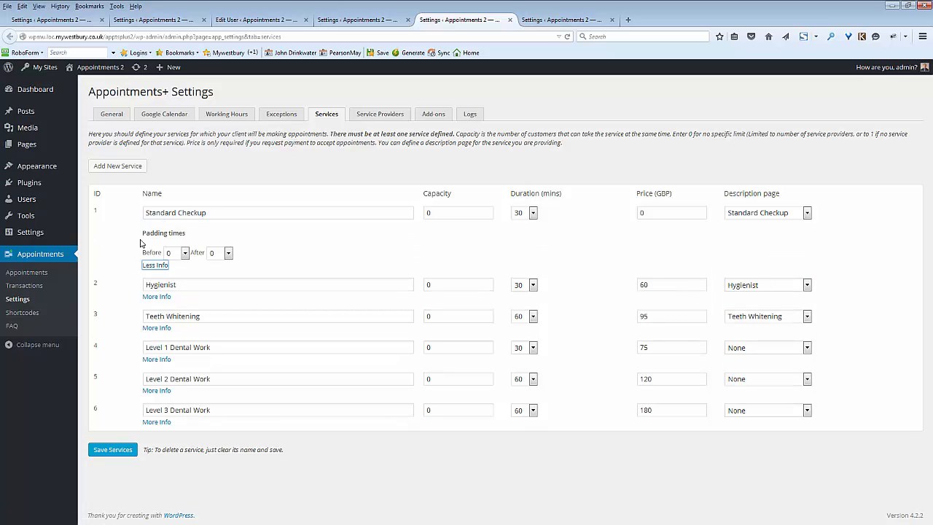
{"action": "left_click", "coordinate": [185, 253]}
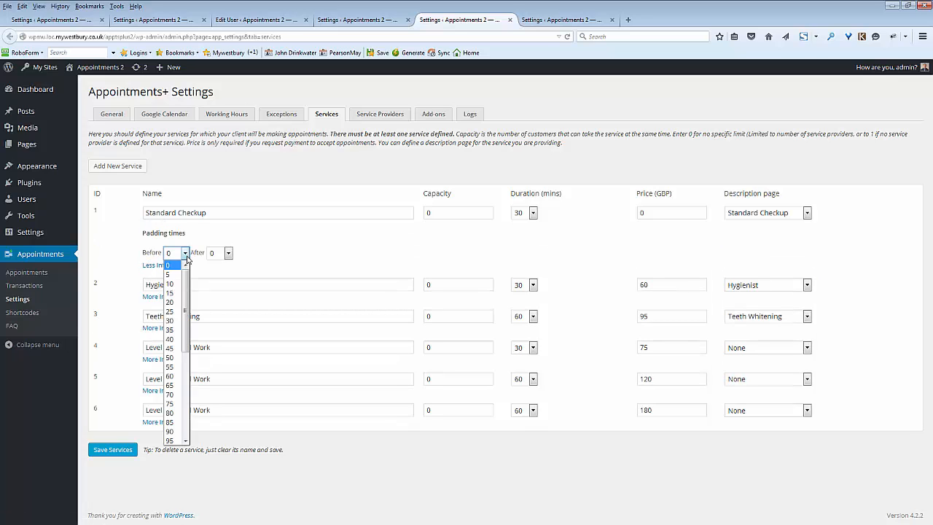
{"action": "left_click", "coordinate": [175, 293]}
{"action": "left_click", "coordinate": [228, 252]}
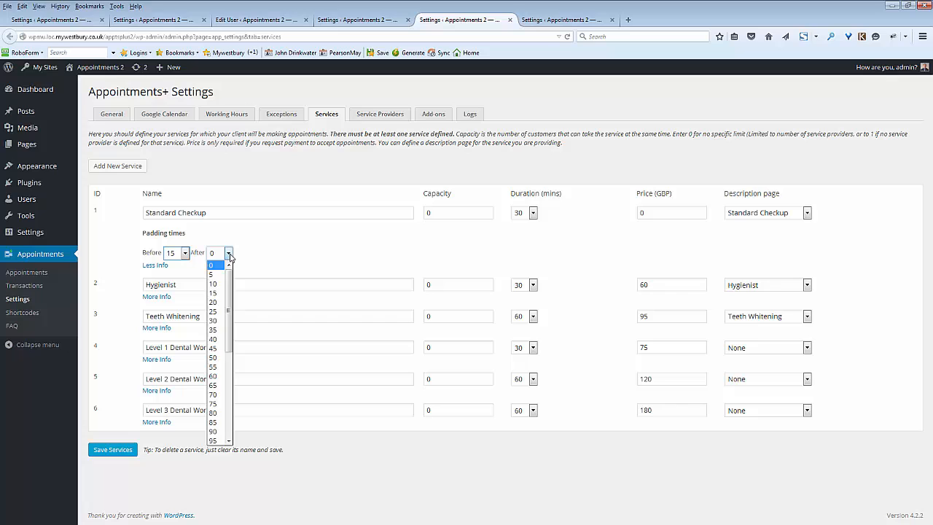
{"action": "left_click", "coordinate": [214, 292]}
{"action": "left_click", "coordinate": [155, 296]}
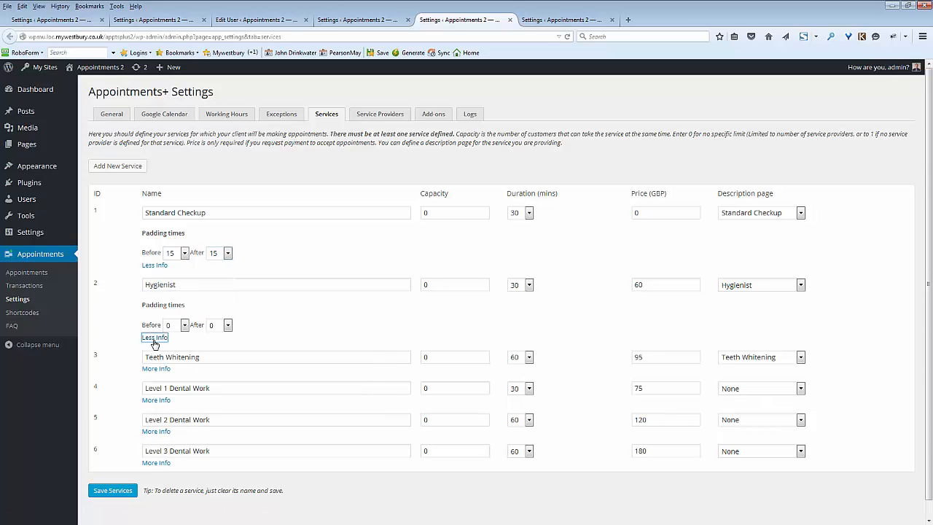
{"action": "left_click", "coordinate": [245, 319]}
- Review the general time settings, including the padding resolution type and the time slot calculus method
{"action": "left_click", "coordinate": [534, 22]}
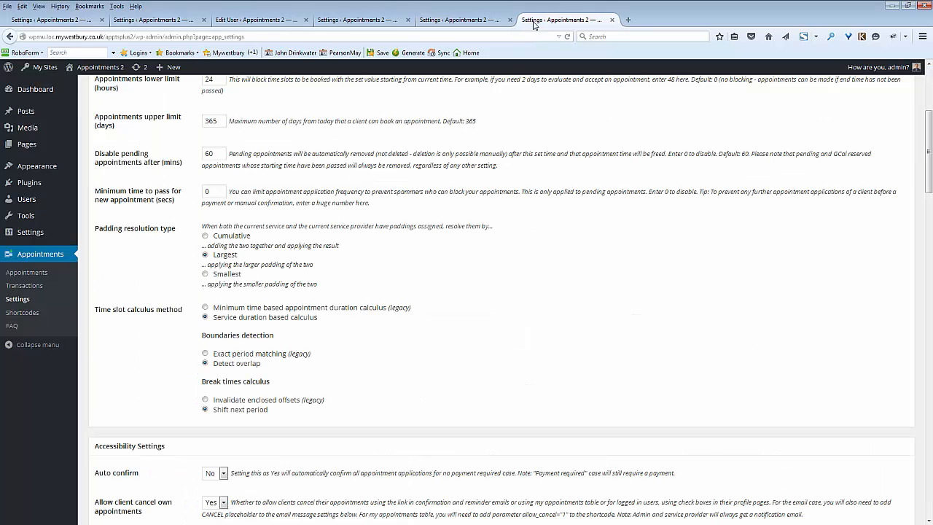
{"action": "scroll", "coordinate": [156, 164], "scroll_direction": "up", "scroll_amount": 3}
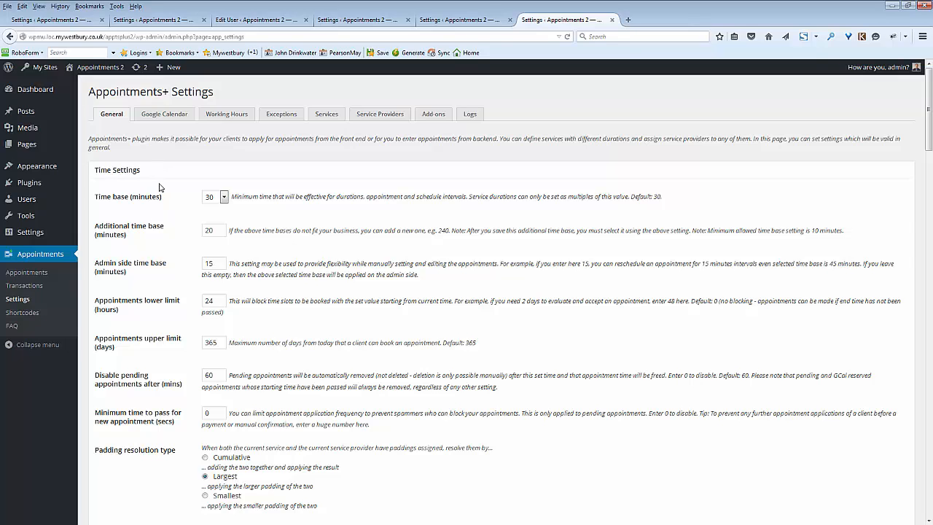
{"action": "scroll", "coordinate": [164, 182], "scroll_direction": "down", "scroll_amount": 5}
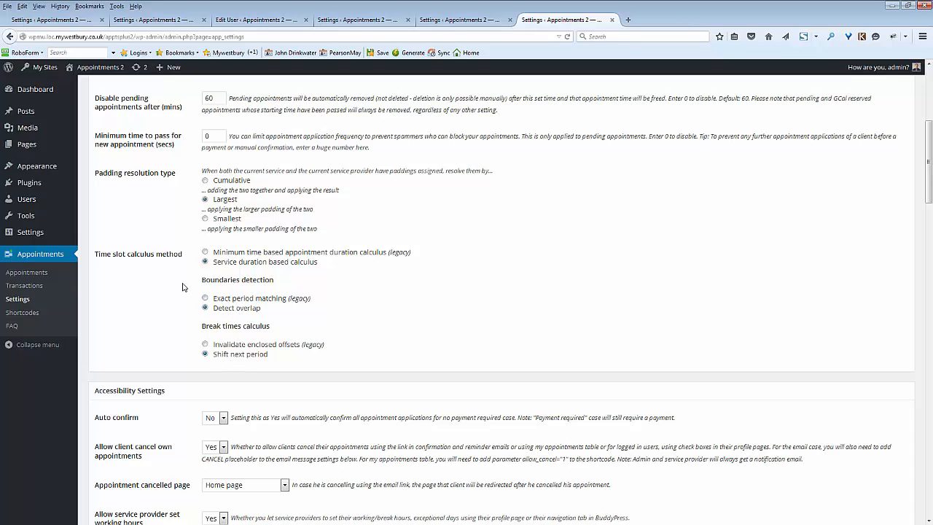
{"action": "scroll", "coordinate": [182, 287], "scroll_direction": "up", "scroll_amount": 1}
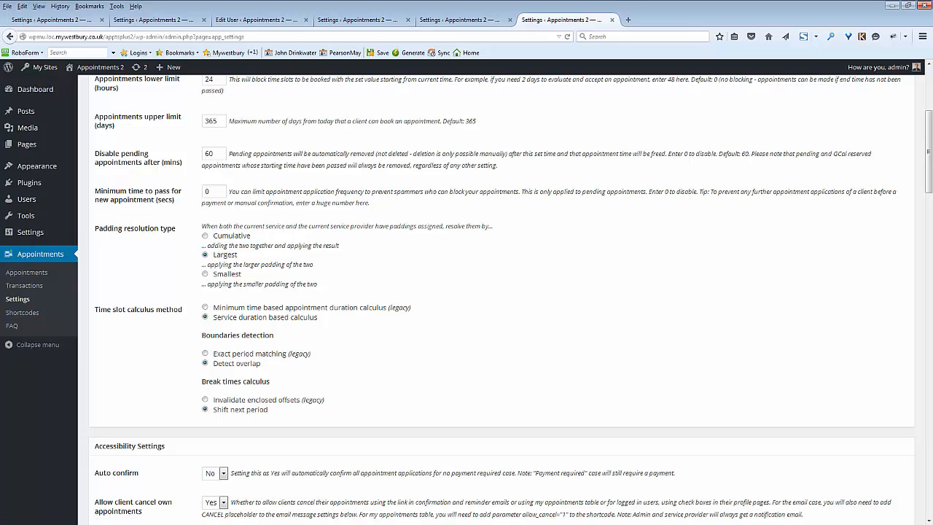
- Revisit the accessibility settings and look through the Appointments+ add-ons list around and above the Paddings entry
{"action": "left_click", "coordinate": [35, 22]}
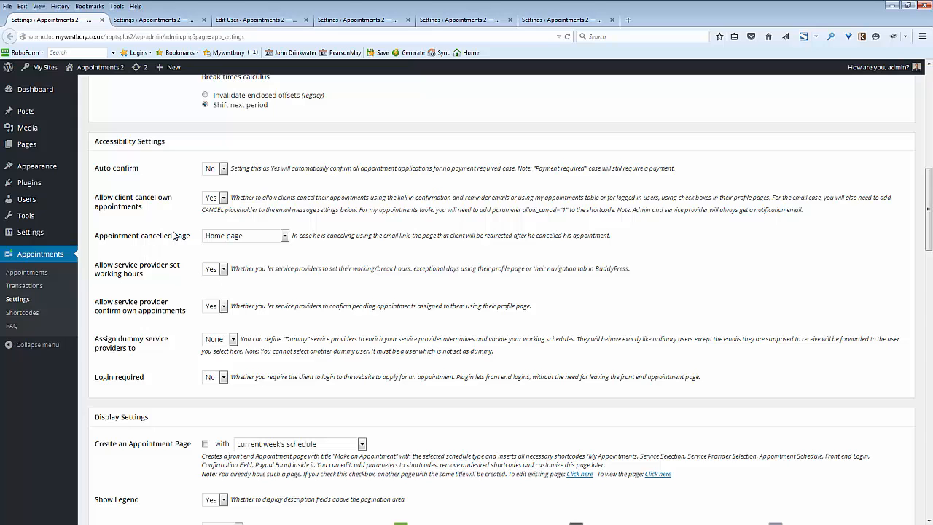
{"action": "left_click", "coordinate": [135, 21]}
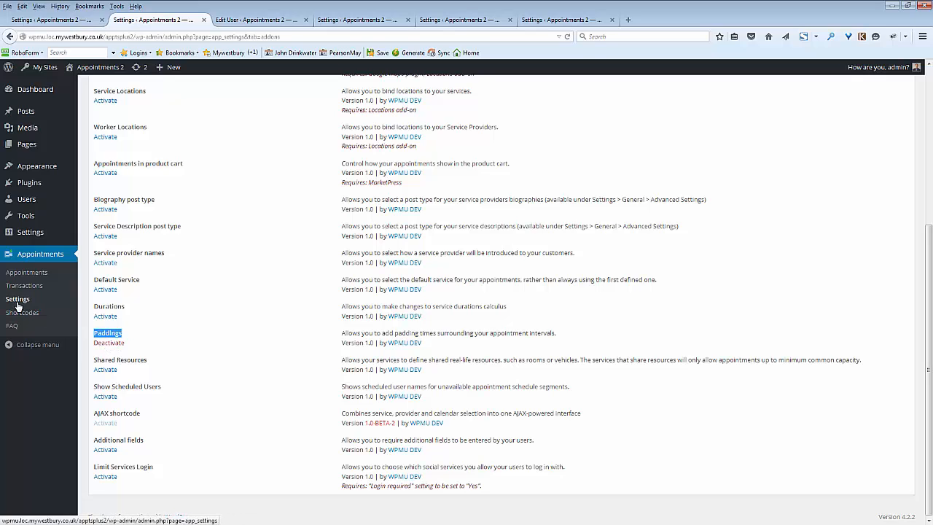
{"action": "scroll", "coordinate": [99, 343], "scroll_direction": "up", "scroll_amount": 1}
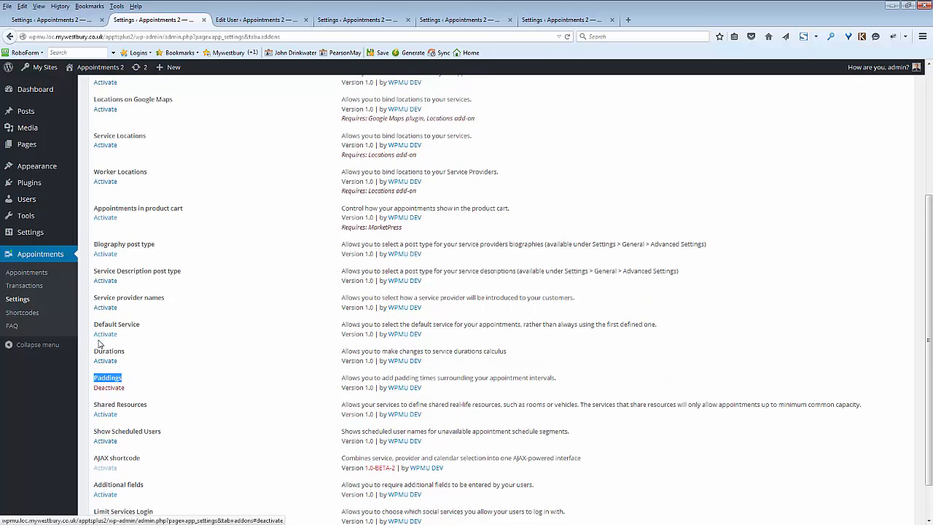
{"action": "scroll", "coordinate": [100, 343], "scroll_direction": "up", "scroll_amount": 5}
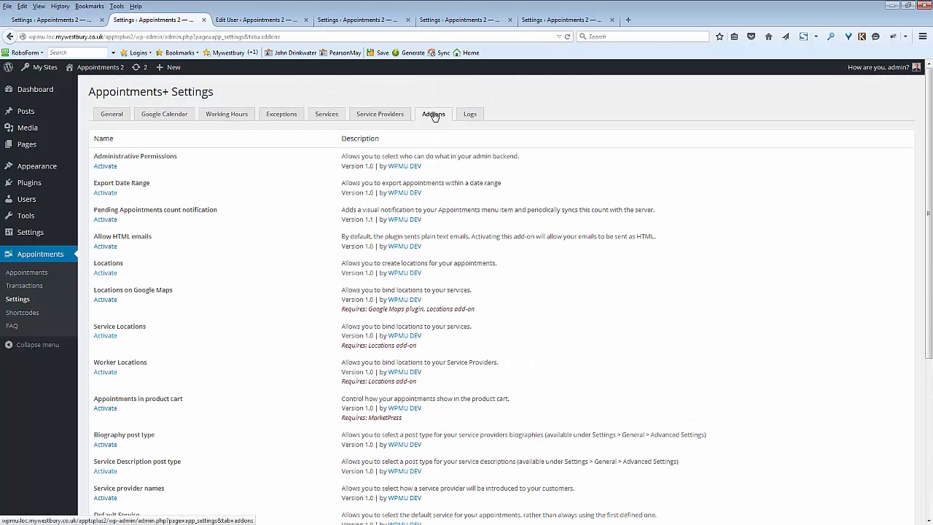
- Look through the service provider's user profile again, from the biographical fields to the working and break hours
{"action": "left_click", "coordinate": [228, 22]}
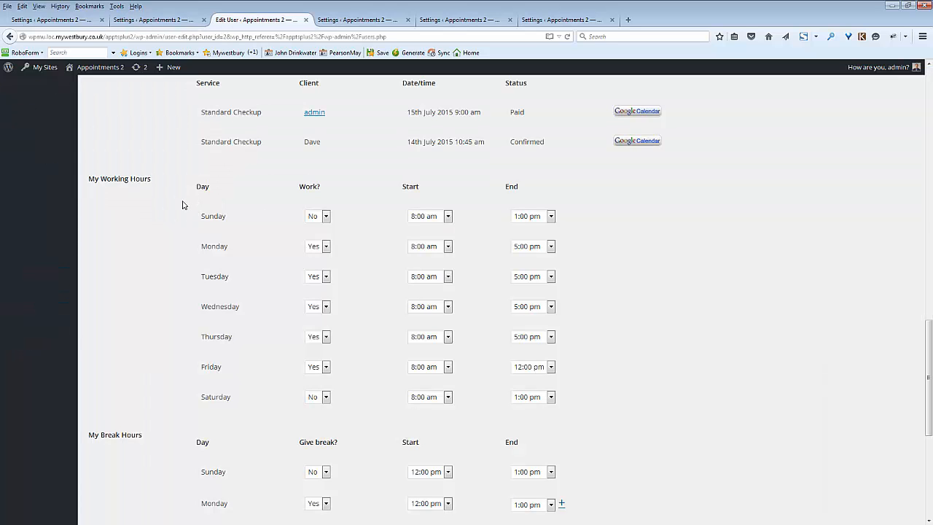
{"action": "scroll", "coordinate": [182, 206], "scroll_direction": "down", "scroll_amount": 3}
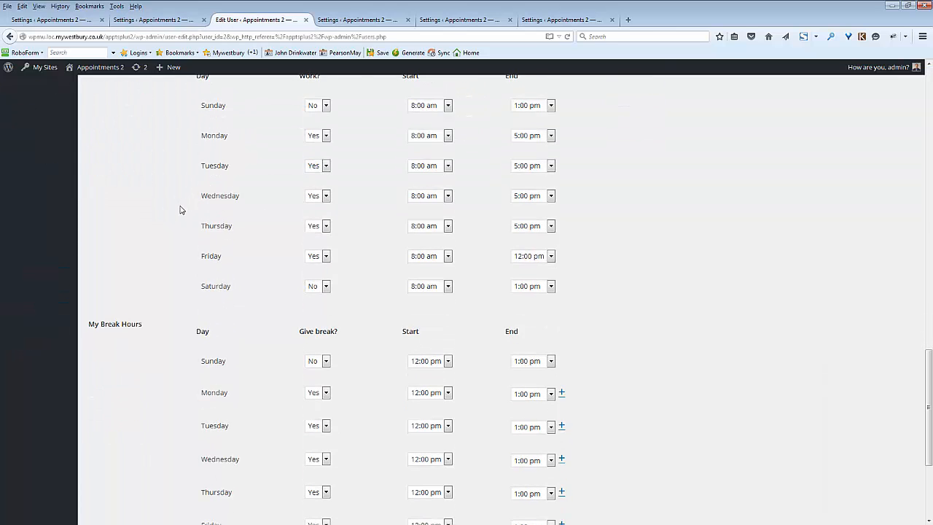
{"action": "scroll", "coordinate": [181, 210], "scroll_direction": "down", "scroll_amount": 5}
{"action": "scroll", "coordinate": [177, 216], "scroll_direction": "up", "scroll_amount": 8}
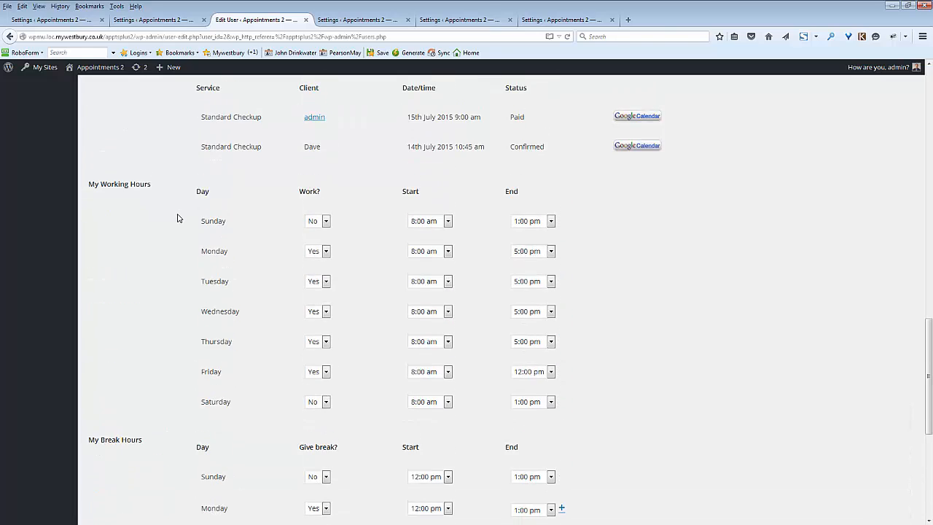
{"action": "scroll", "coordinate": [177, 217], "scroll_direction": "up", "scroll_amount": 12}
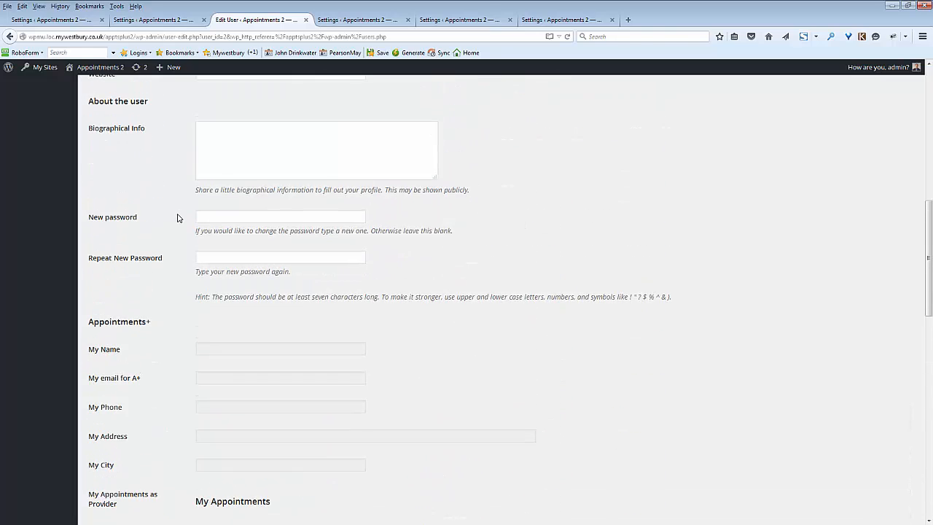
{"action": "scroll", "coordinate": [177, 217], "scroll_direction": "up", "scroll_amount": 4}
{"action": "scroll", "coordinate": [177, 217], "scroll_direction": "down", "scroll_amount": 14}
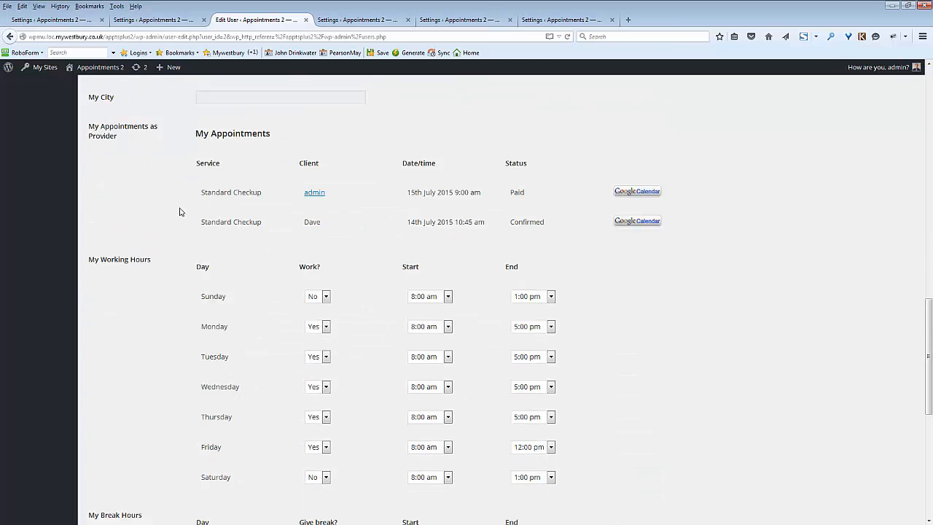
- Revisit the padding times of the service providers and services, and review the general time settings down to the padding resolution type
{"action": "left_click", "coordinate": [362, 21]}
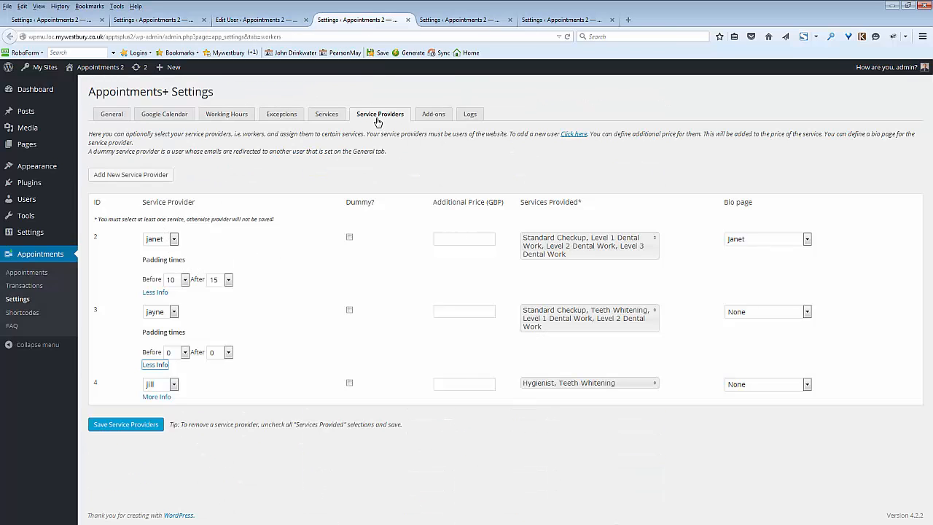
{"action": "left_click", "coordinate": [451, 21]}
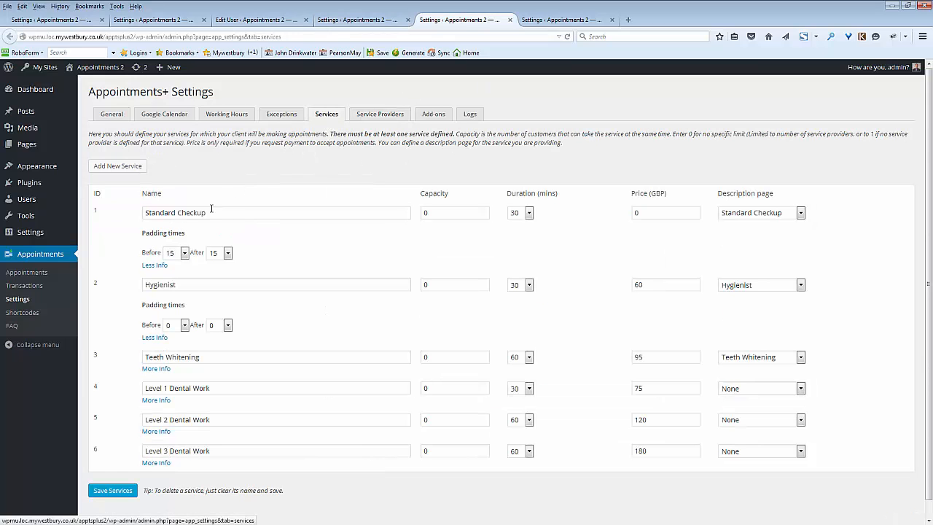
{"action": "left_click", "coordinate": [537, 25]}
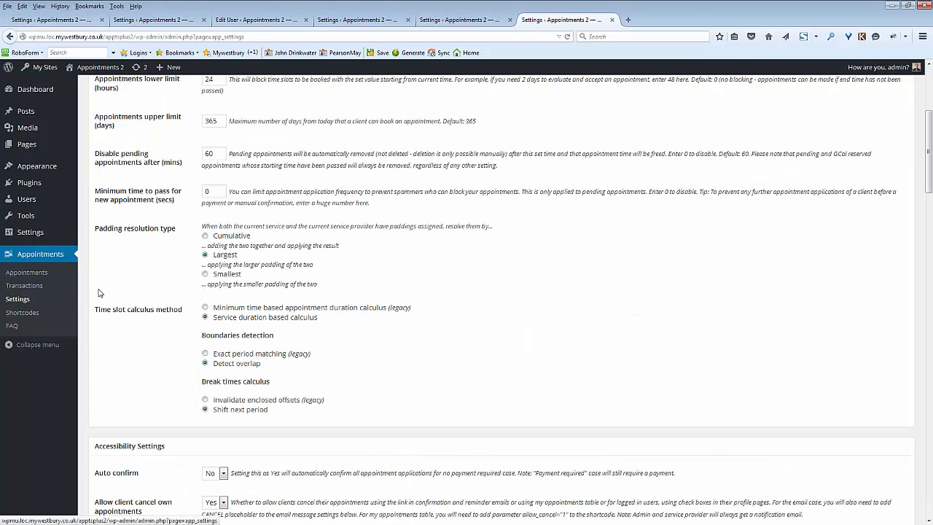
{"action": "scroll", "coordinate": [102, 291], "scroll_direction": "up", "scroll_amount": 5}
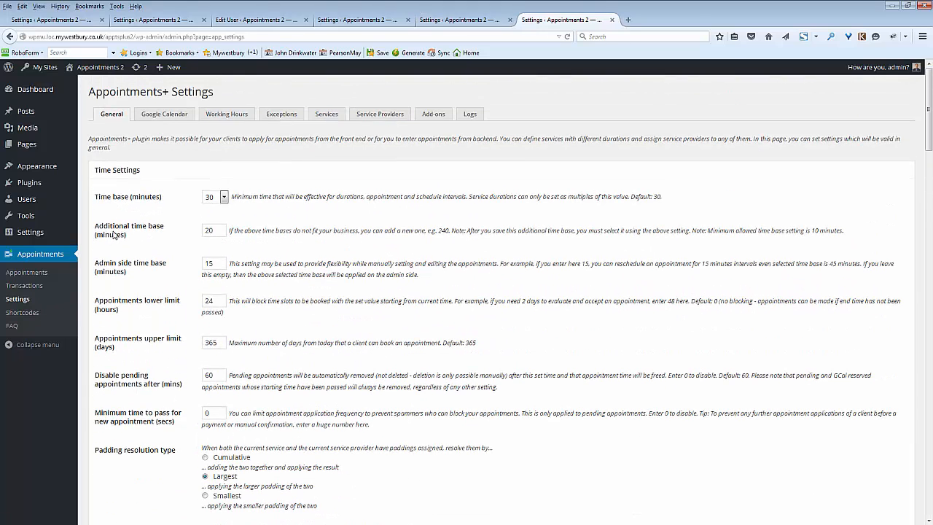
{"action": "scroll", "coordinate": [113, 233], "scroll_direction": "down", "scroll_amount": 3}
{"action": "scroll", "coordinate": [116, 225], "scroll_direction": "up", "scroll_amount": 2}
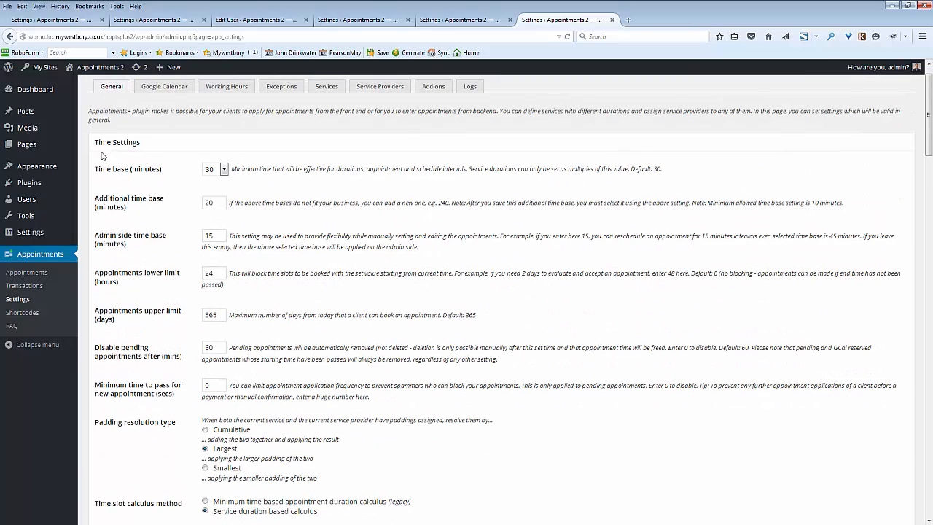
{"action": "scroll", "coordinate": [101, 155], "scroll_direction": "down", "scroll_amount": 5}
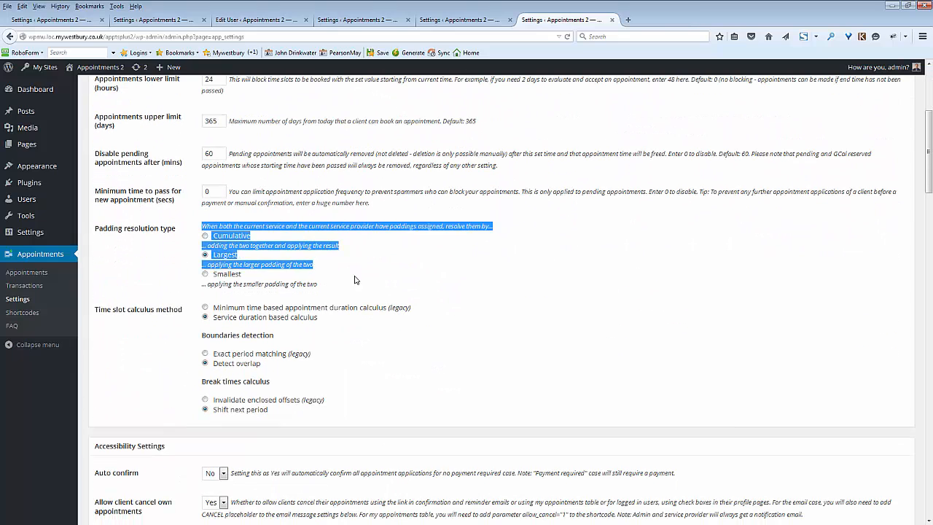